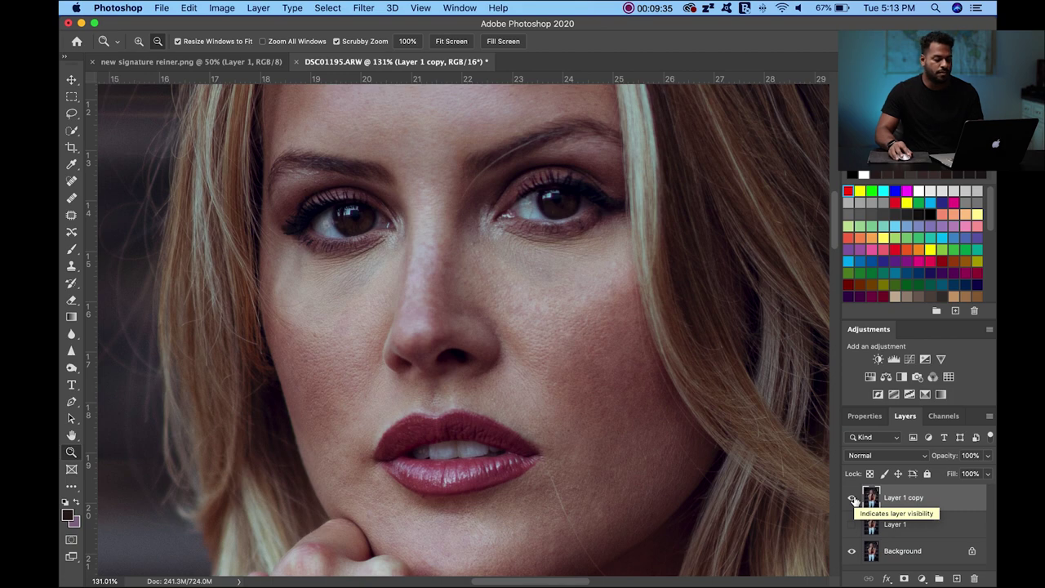
Step: Check the eyes and cheeks, then duplicate Layer 1 copy as Layer 1 copy 2
left_click_drag(532, 362, 563, 377)
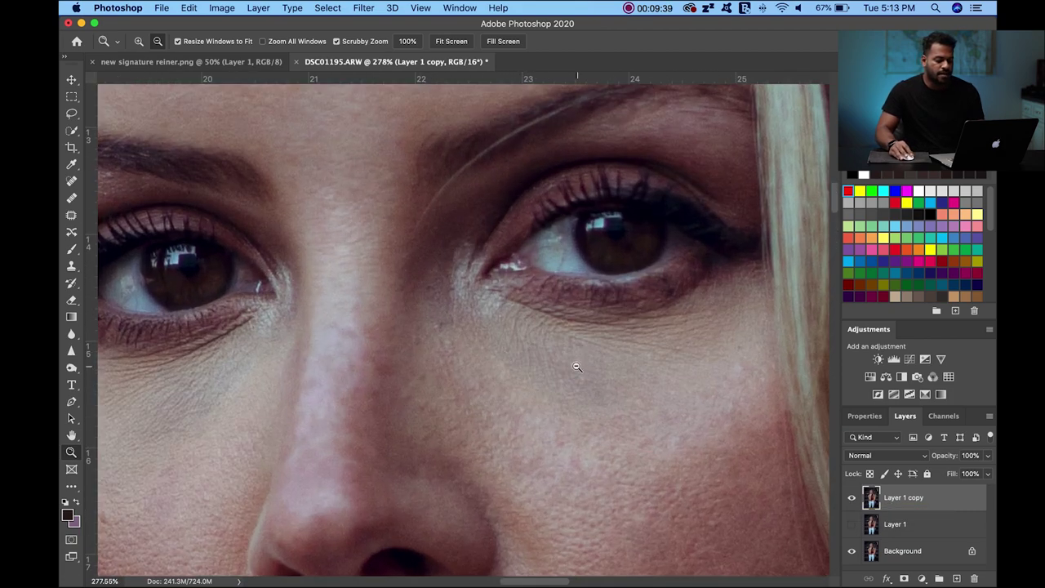
left_click_drag(312, 416, 585, 307)
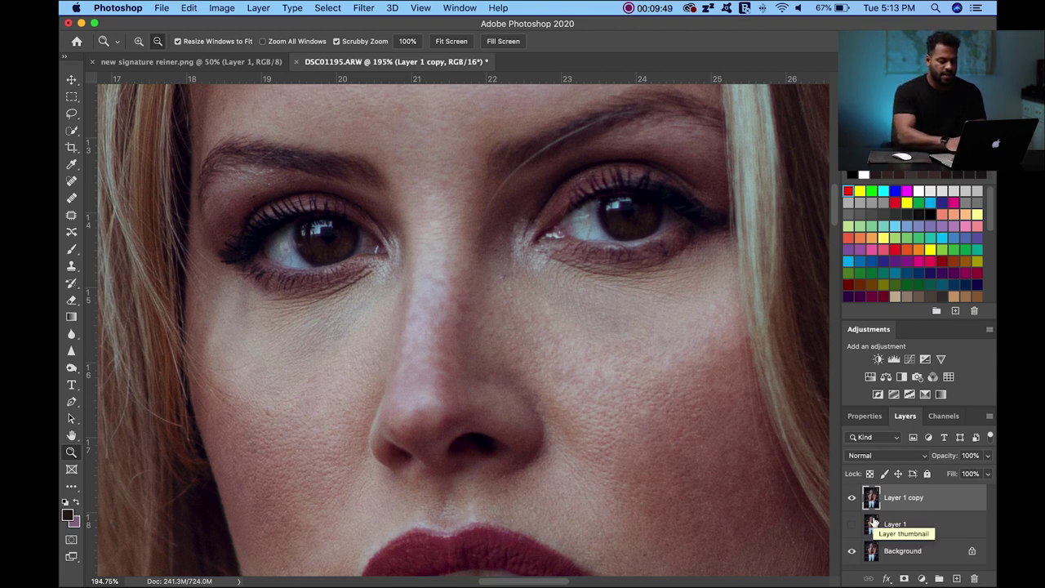
key("super+j")
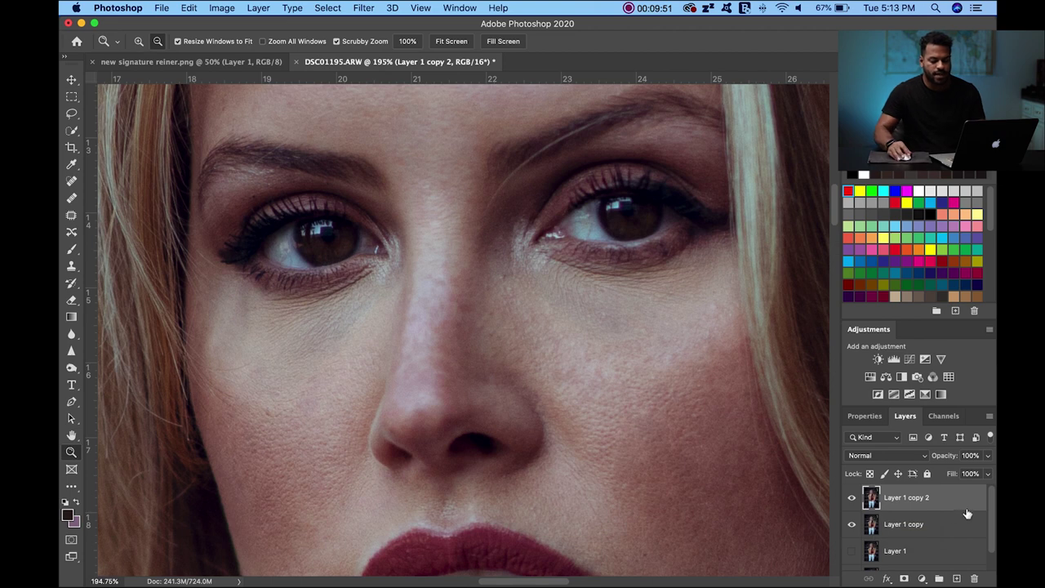
Step: Add a Curves 1 adjustment layer and open its target shadow colour picker
left_click(914, 357)
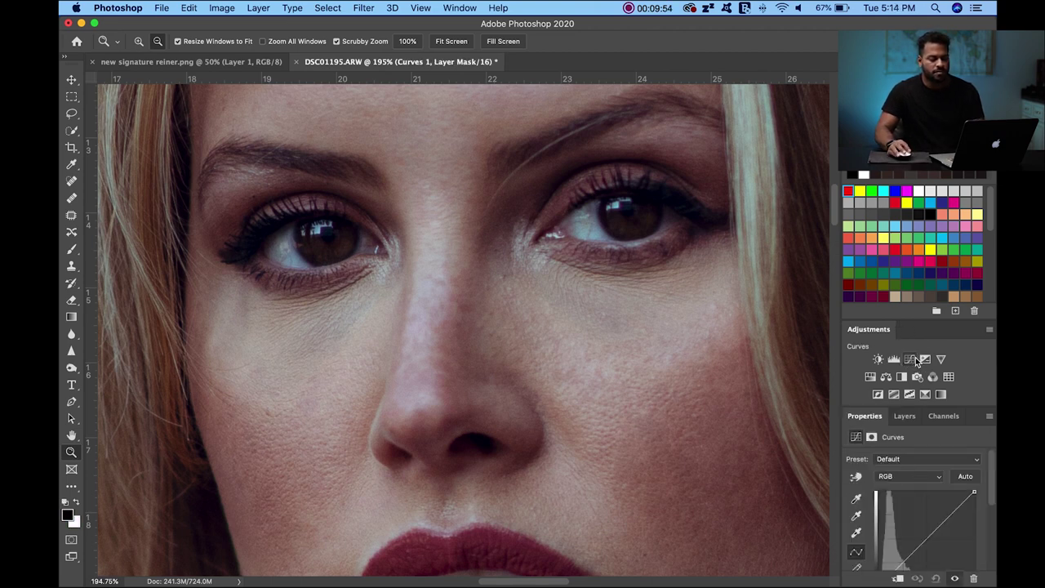
left_click(904, 417)
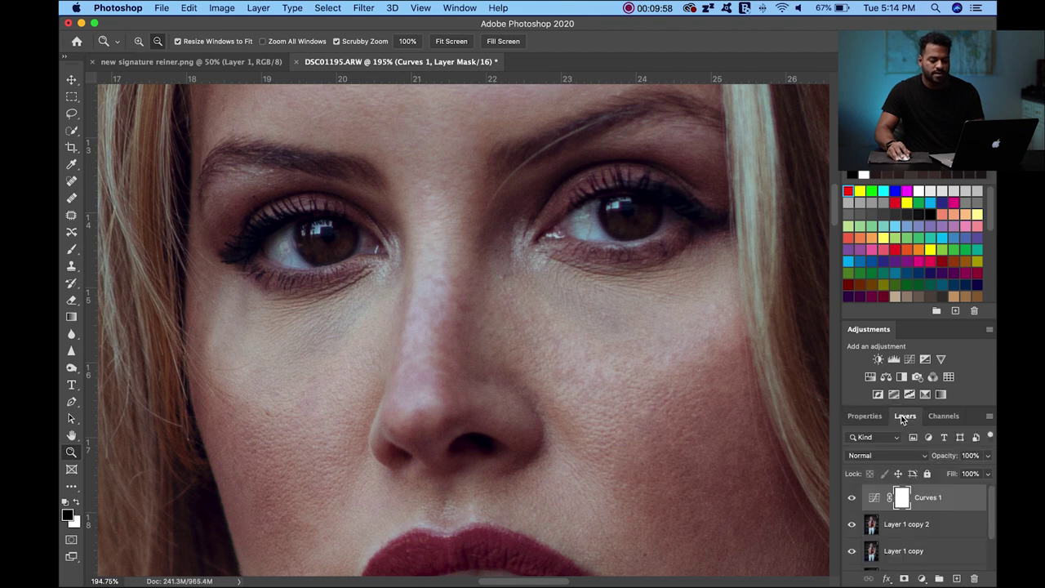
left_click(875, 500)
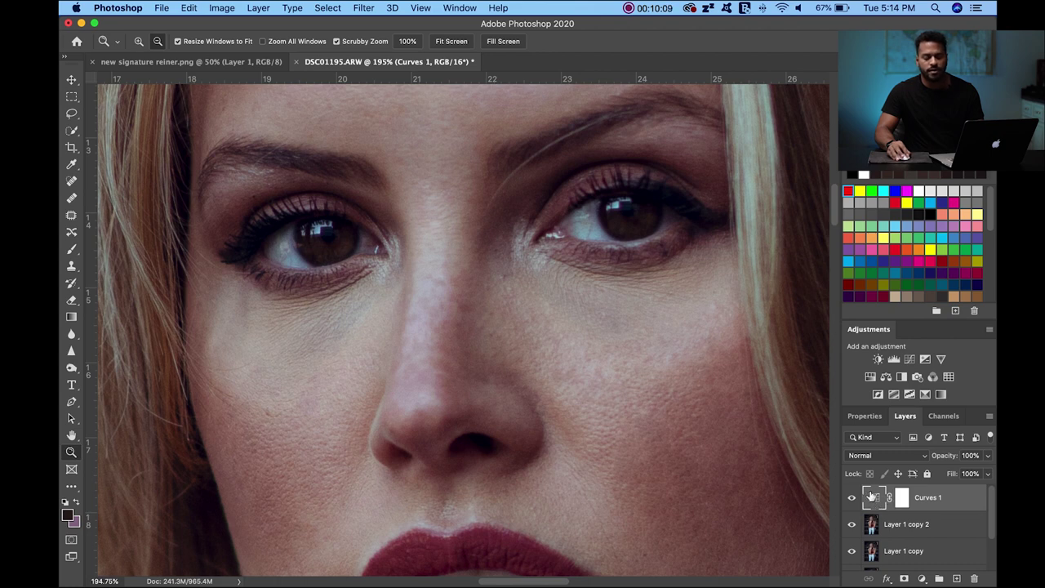
double_click(873, 497)
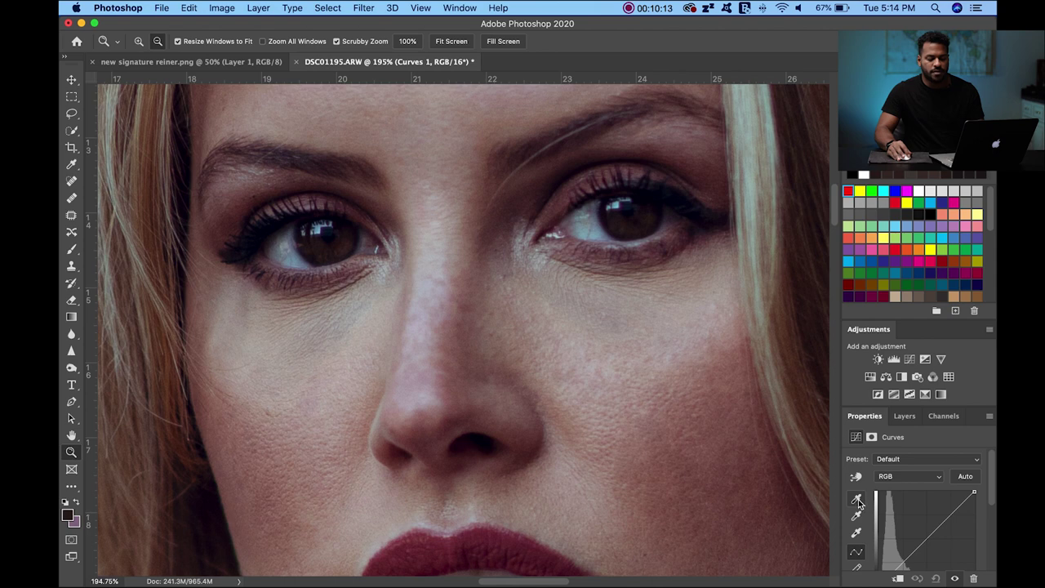
double_click(857, 501)
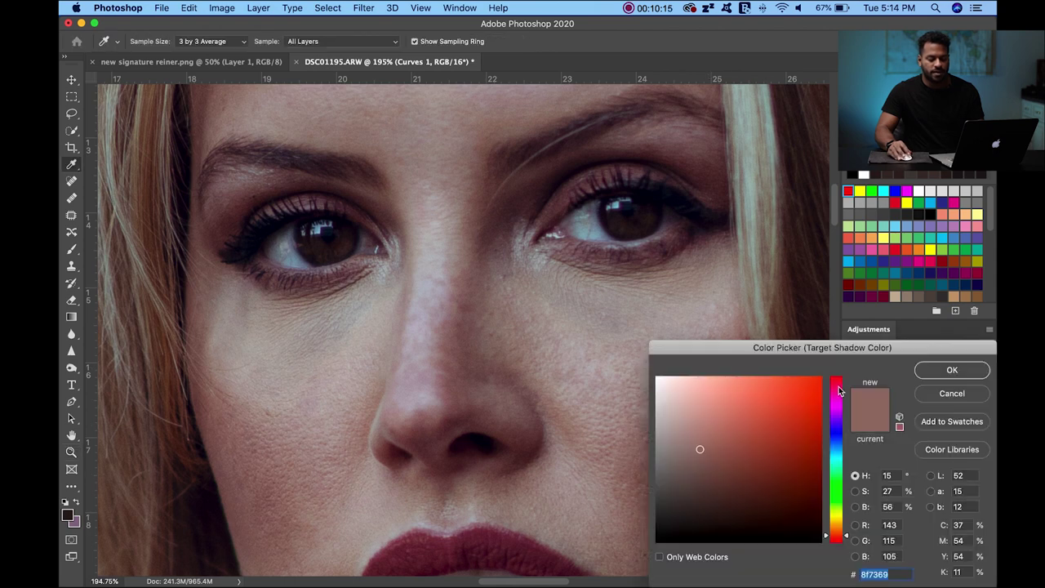
Step: Sample the cheek at 3 by 3 Average to set target shadow colour aca4a1
left_click_drag(929, 351, 288, 319)
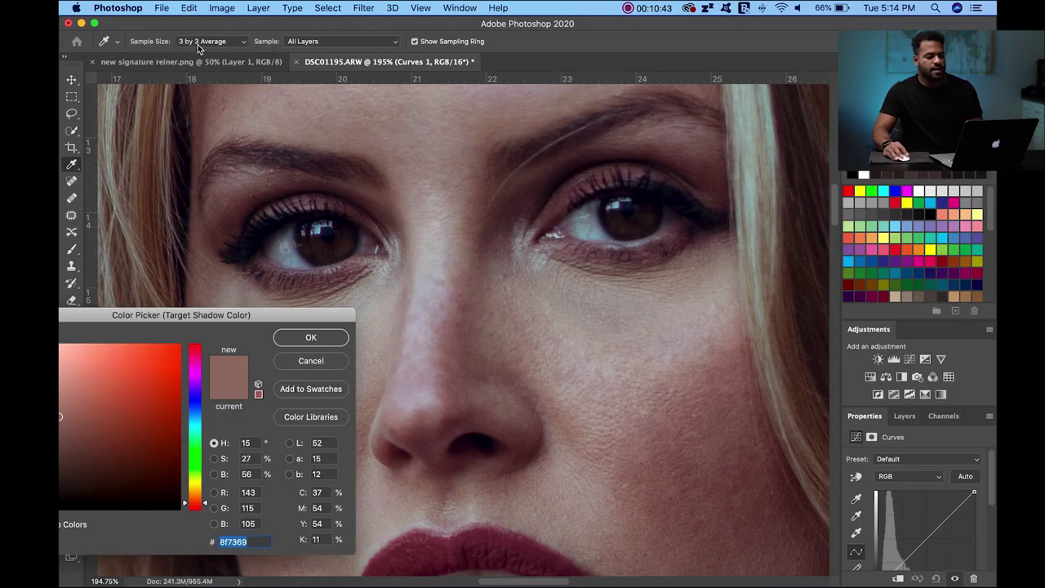
left_click(184, 43)
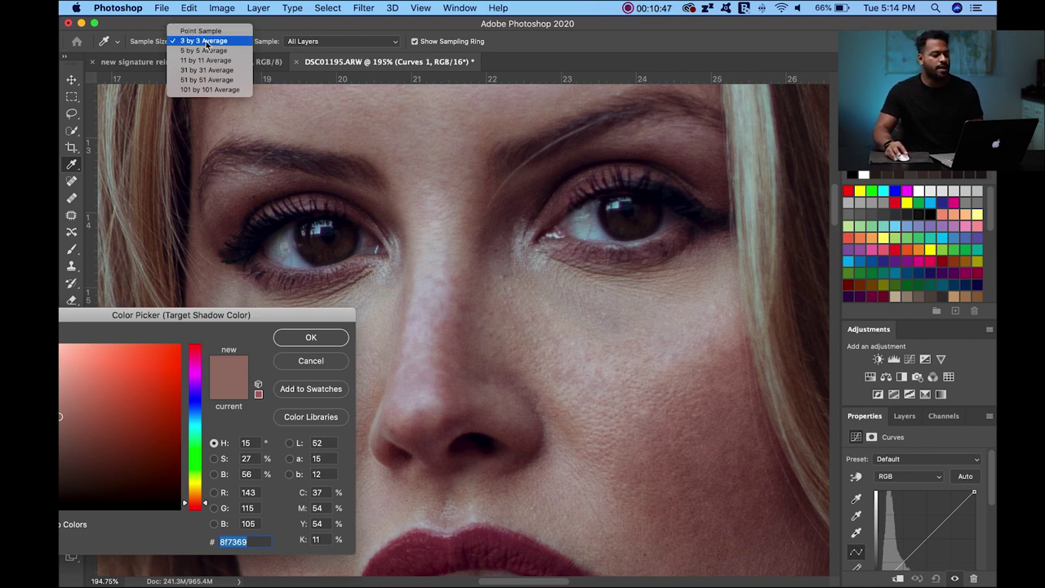
left_click(206, 42)
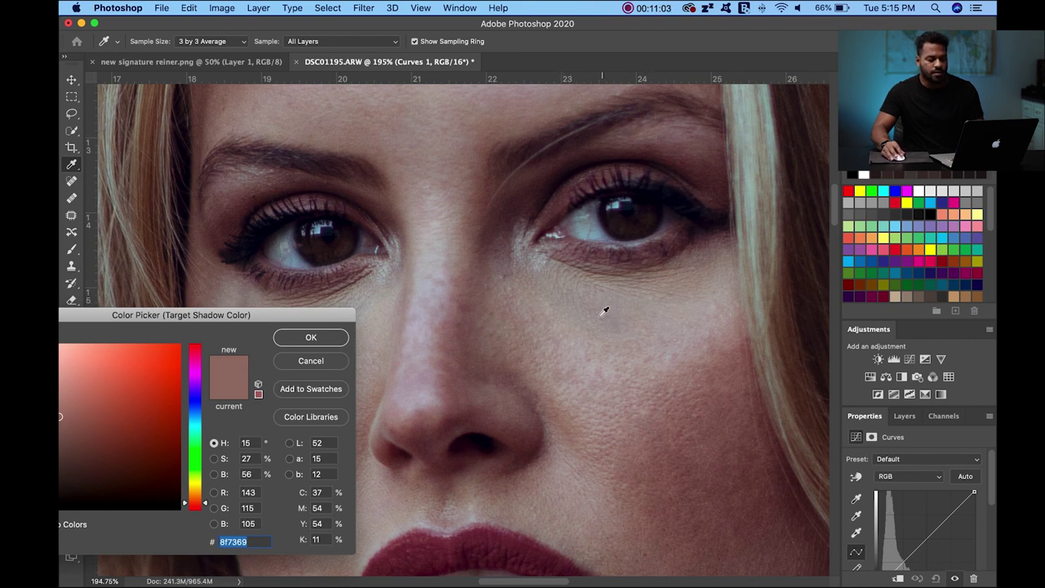
left_click(678, 314)
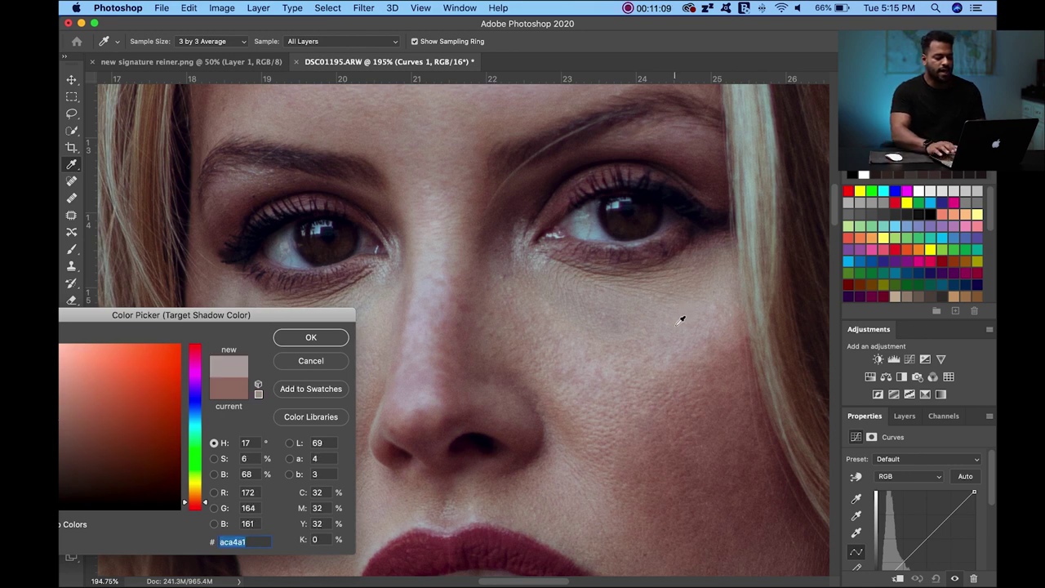
key("Return")
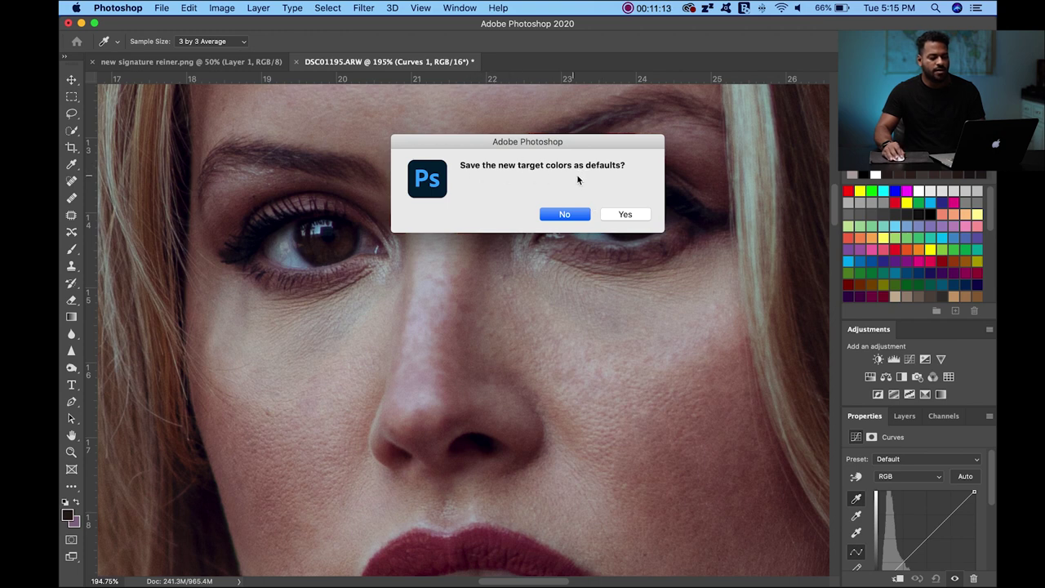
Step: Decline saving defaults, apply the cheek-sampled Curves 1 correction, and invert its mask to black
left_click(577, 215)
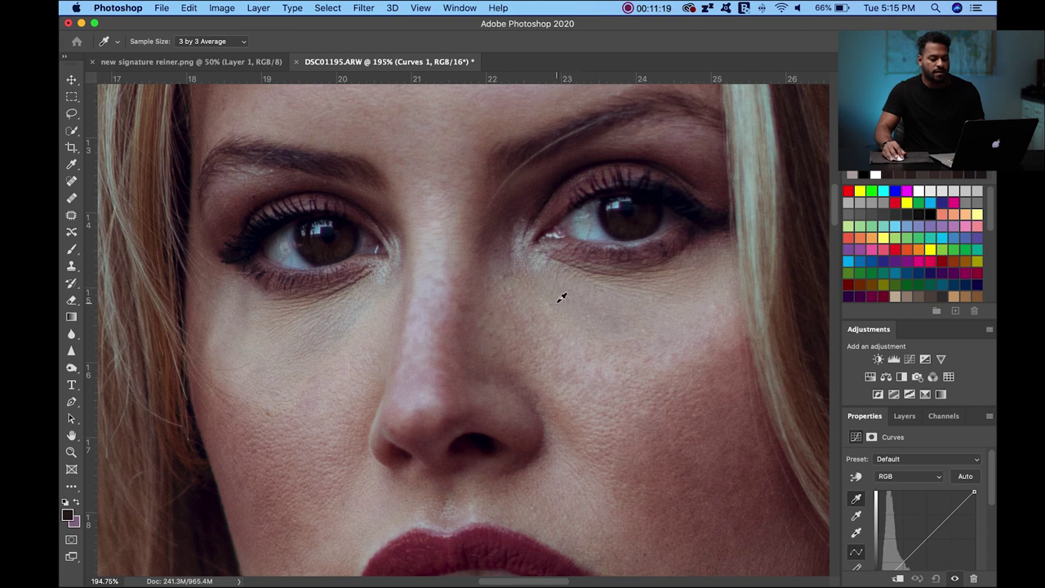
left_click(609, 314)
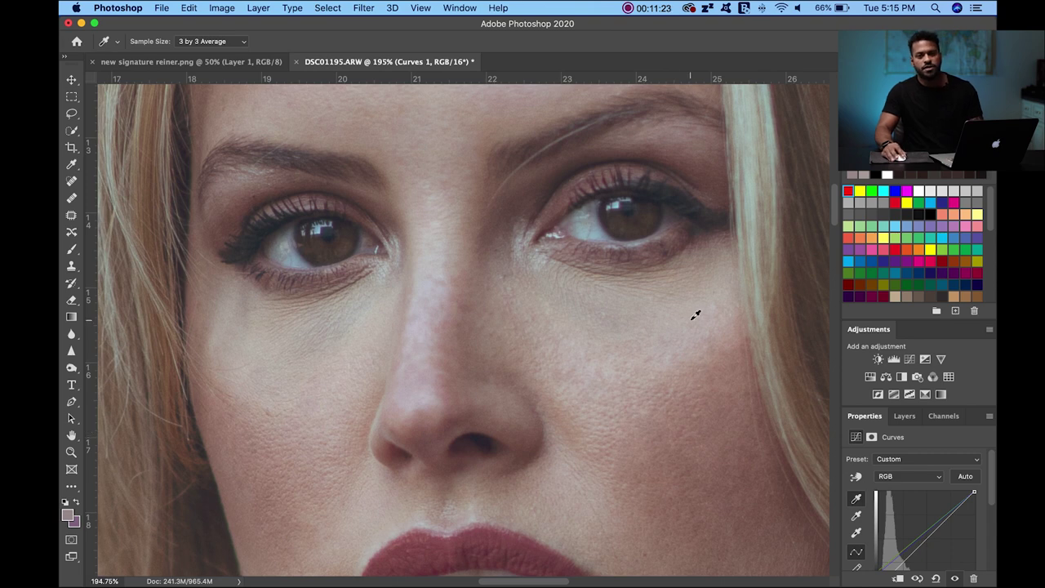
left_click(905, 417)
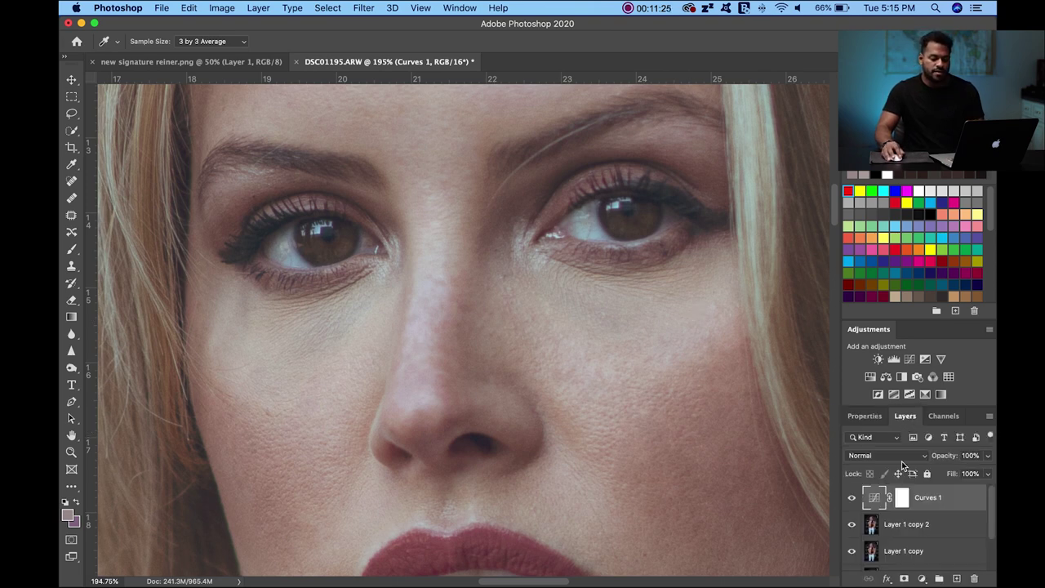
key("i")
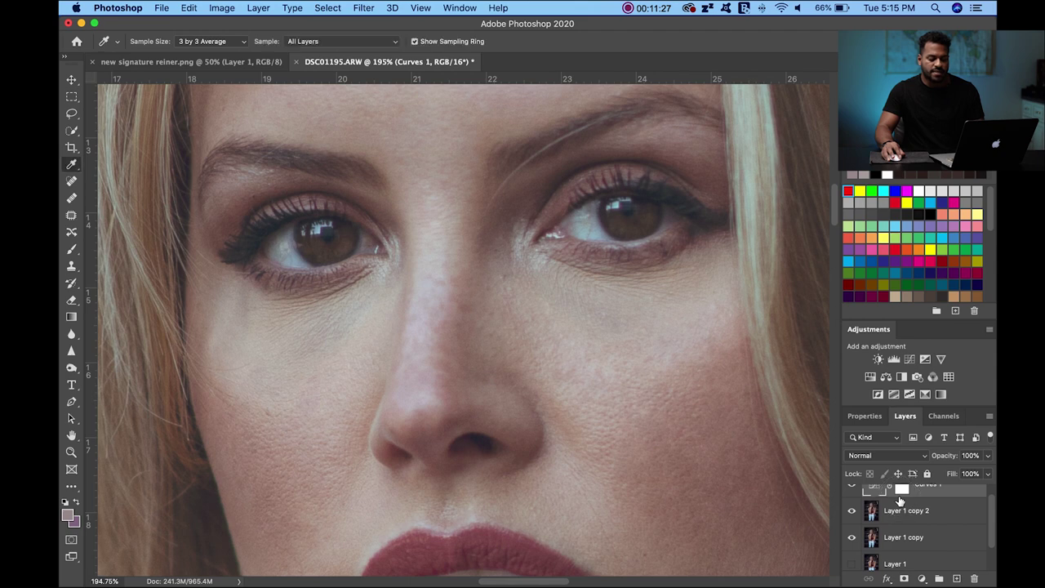
left_click(901, 498)
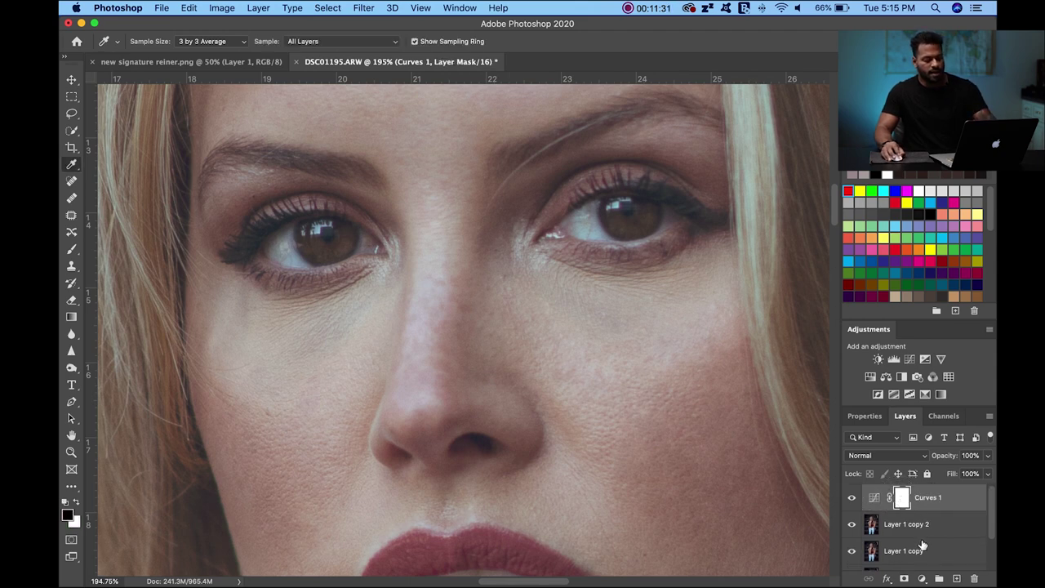
key("super+i")
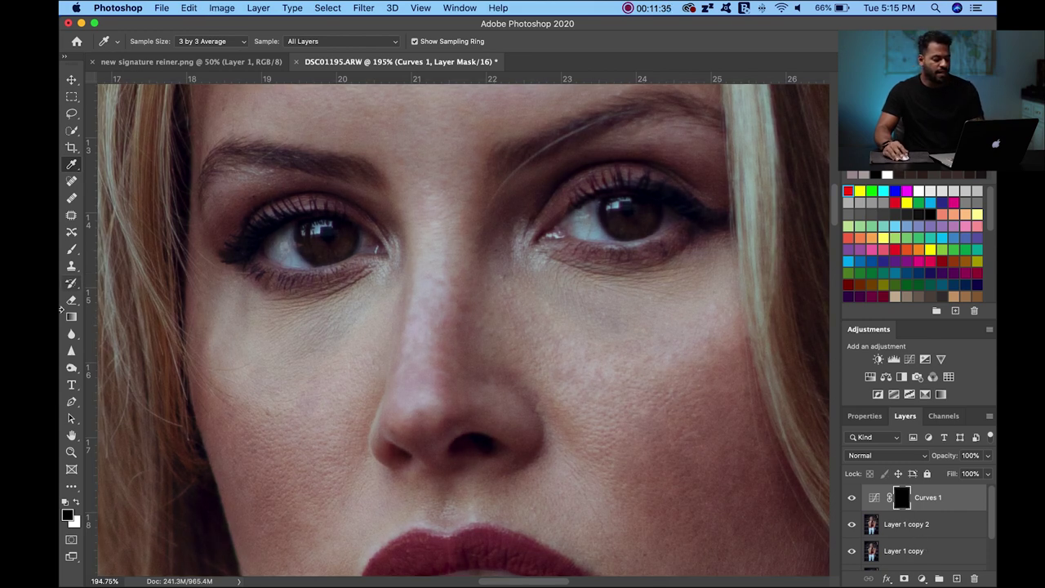
Step: Set up a white brush at 3% opacity for painting the mask
left_click(73, 250)
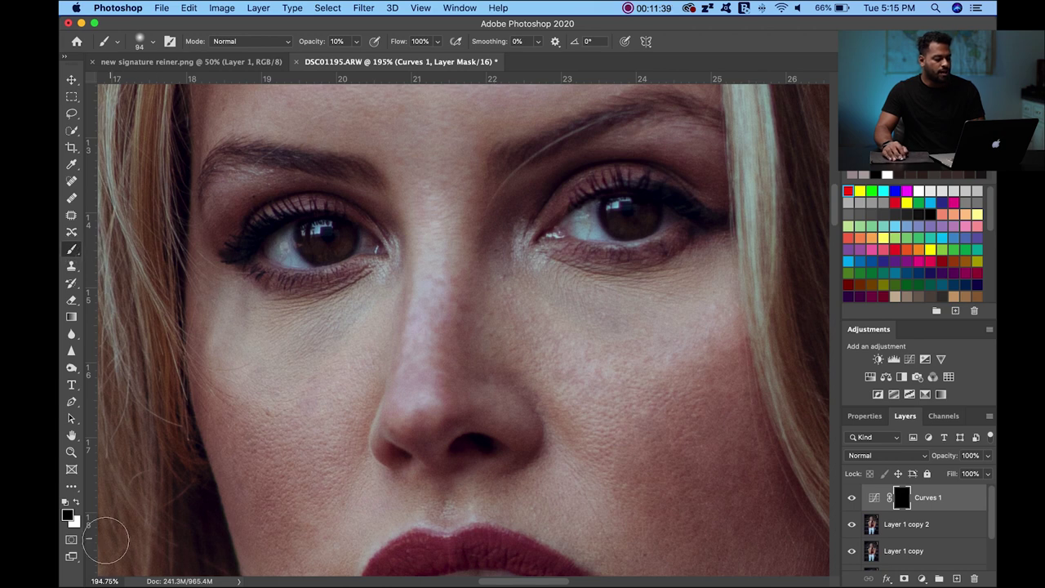
left_click(76, 503)
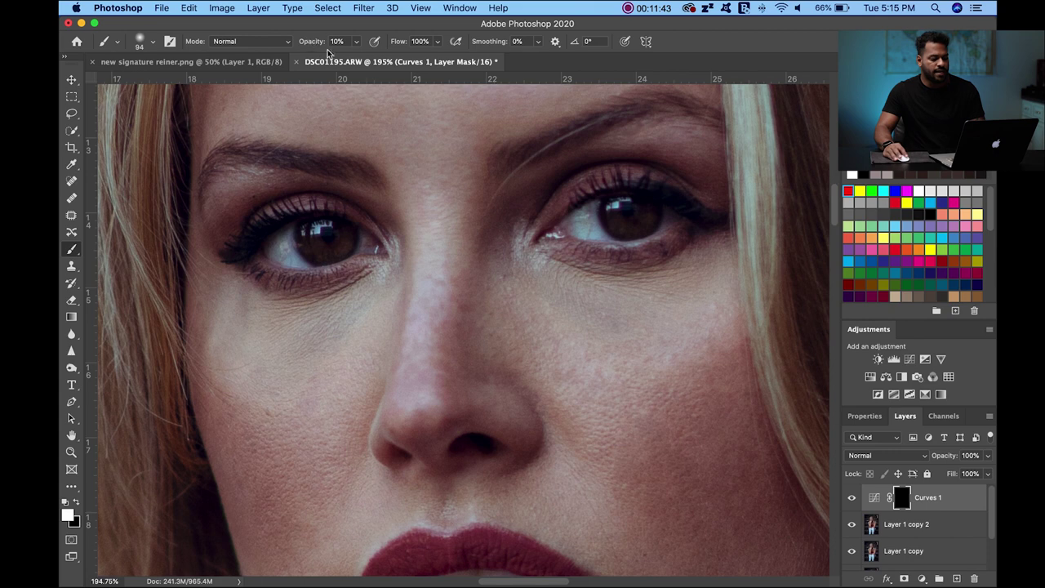
key("0")
key("3")
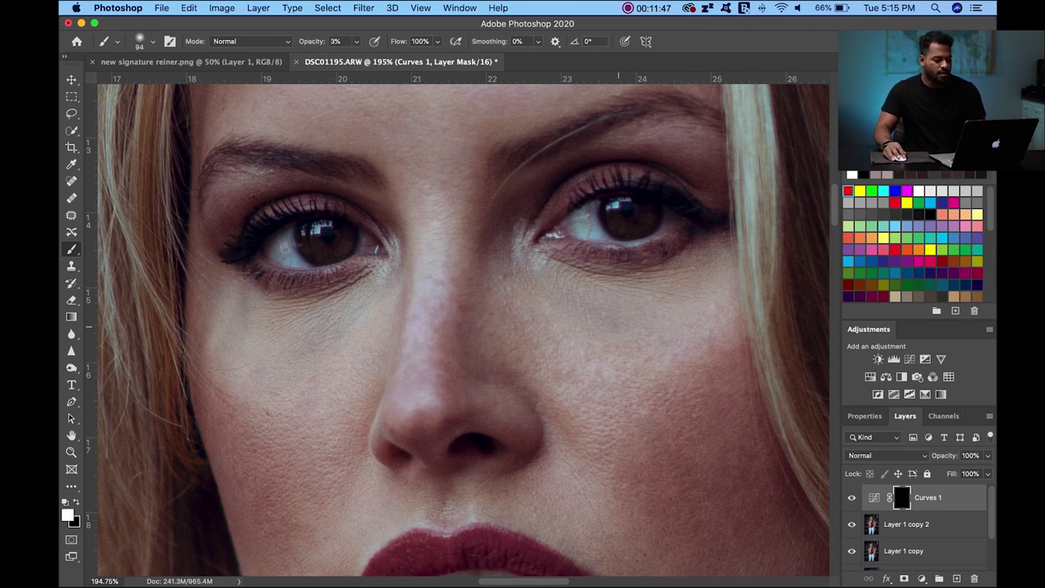
Step: Zoom in under the right eye and shrink the soft brush to 35 px
key("z")
left_click_drag(595, 303, 645, 305)
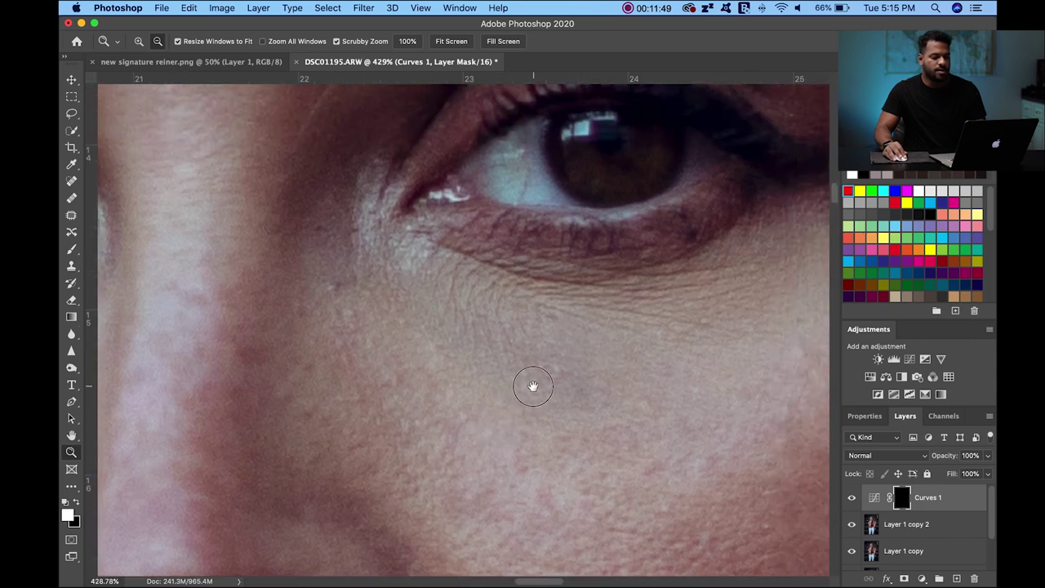
left_click_drag(533, 386, 518, 403)
key("b")
right_click(518, 403)
left_click(580, 405)
left_click_drag(580, 406, 574, 406)
key("Return")
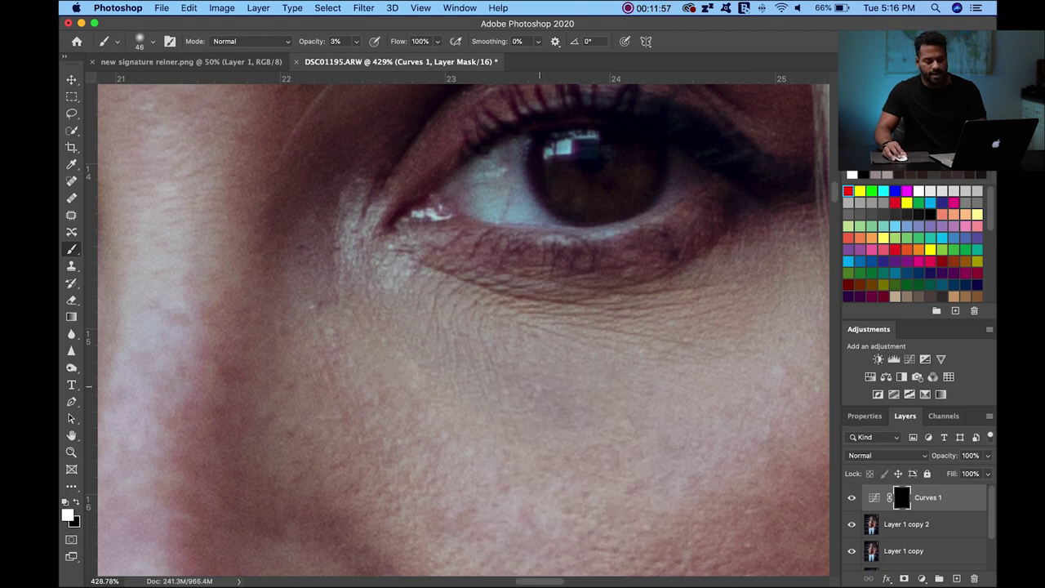
right_click(546, 398)
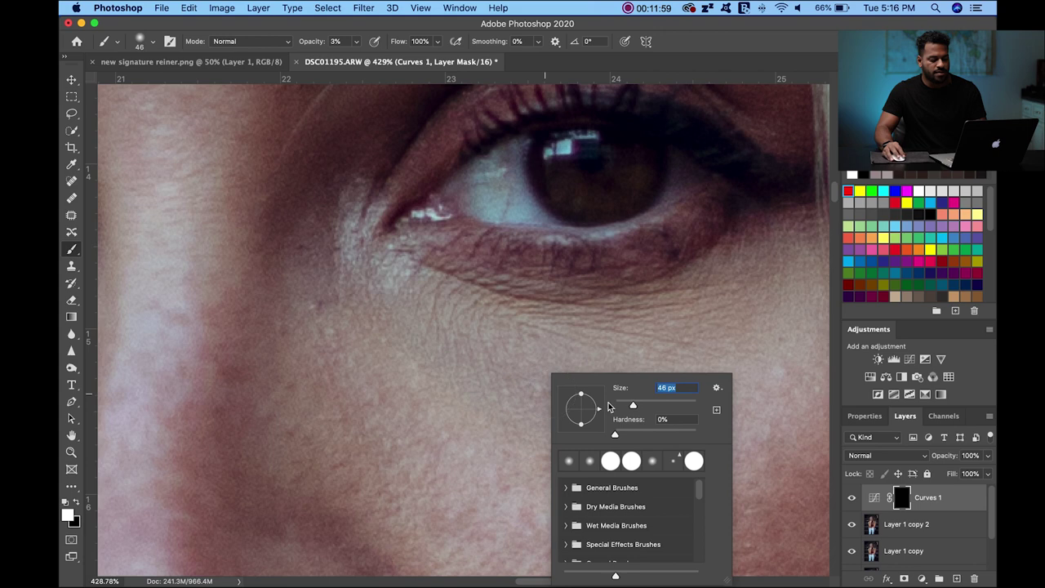
left_click_drag(635, 408, 628, 406)
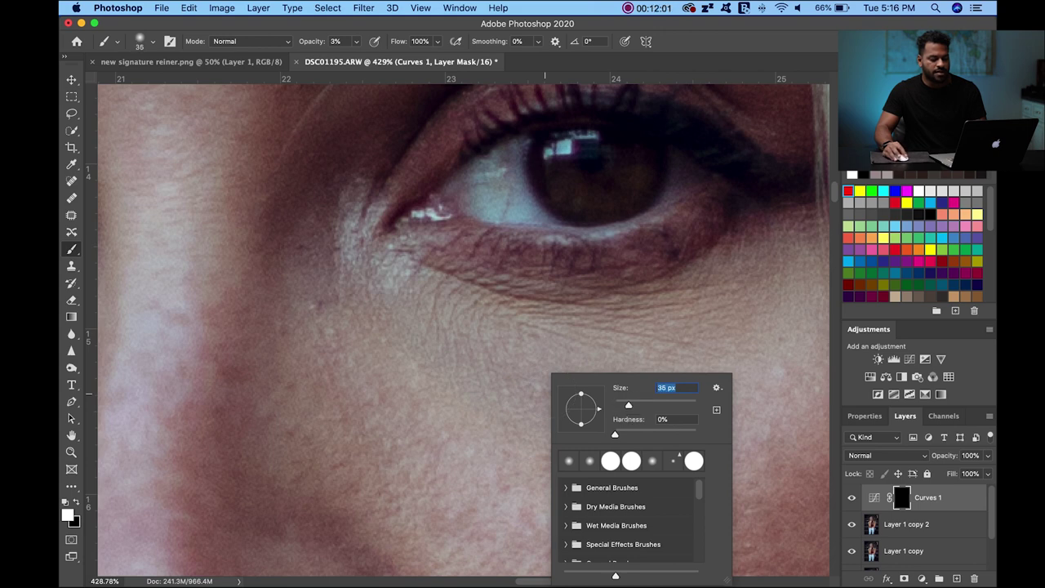
key("Return")
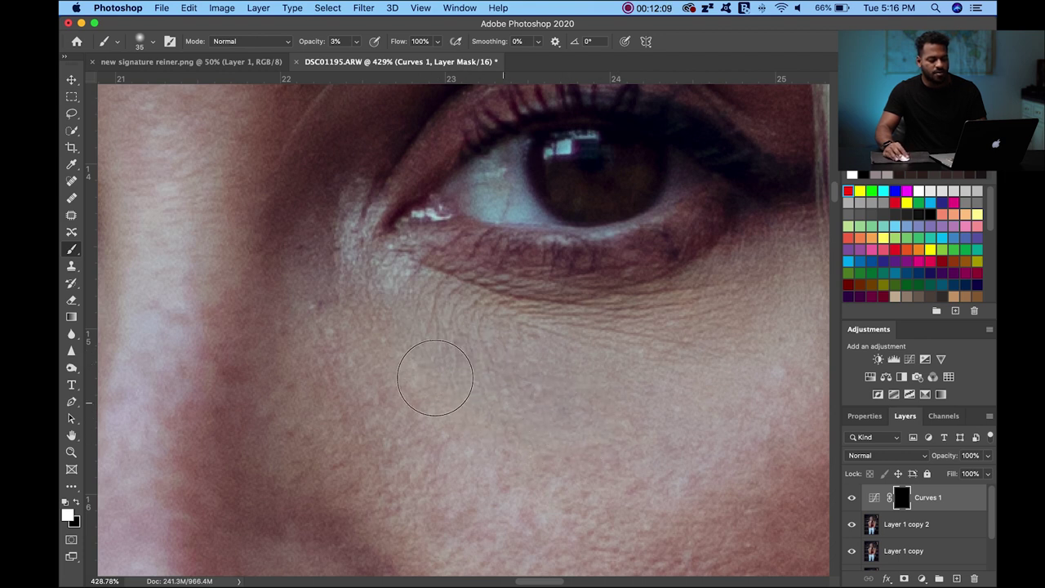
Step: Zoom out to the whole face and enlarge the brush to 61 px
key("z")
mouse_move(514, 397)
left_mouse_down()
mouse_move(443, 443)
mouse_move(482, 415)
left_mouse_up()
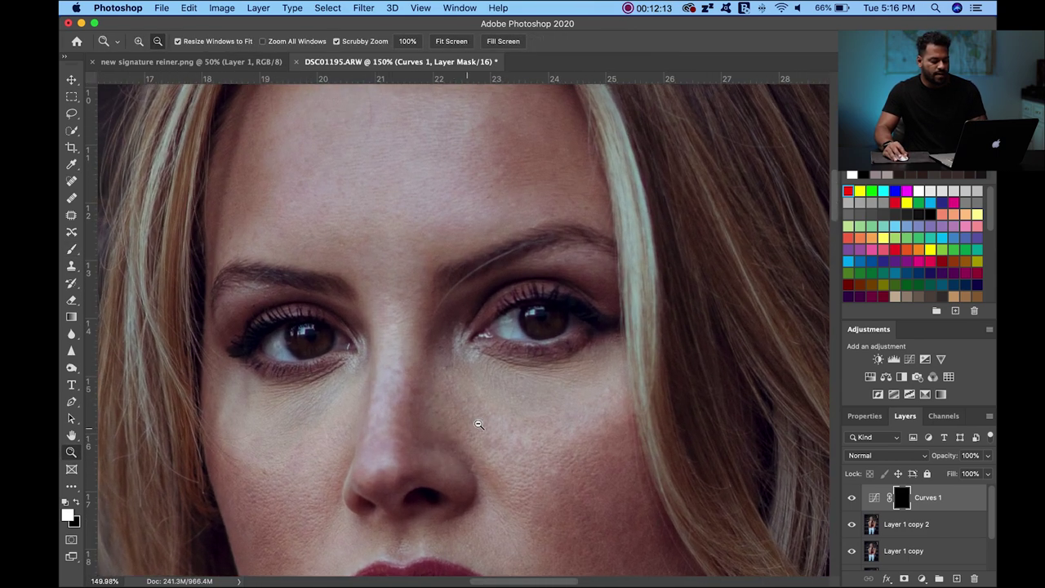
key("b")
right_click(502, 377)
left_click_drag(577, 405, 585, 405)
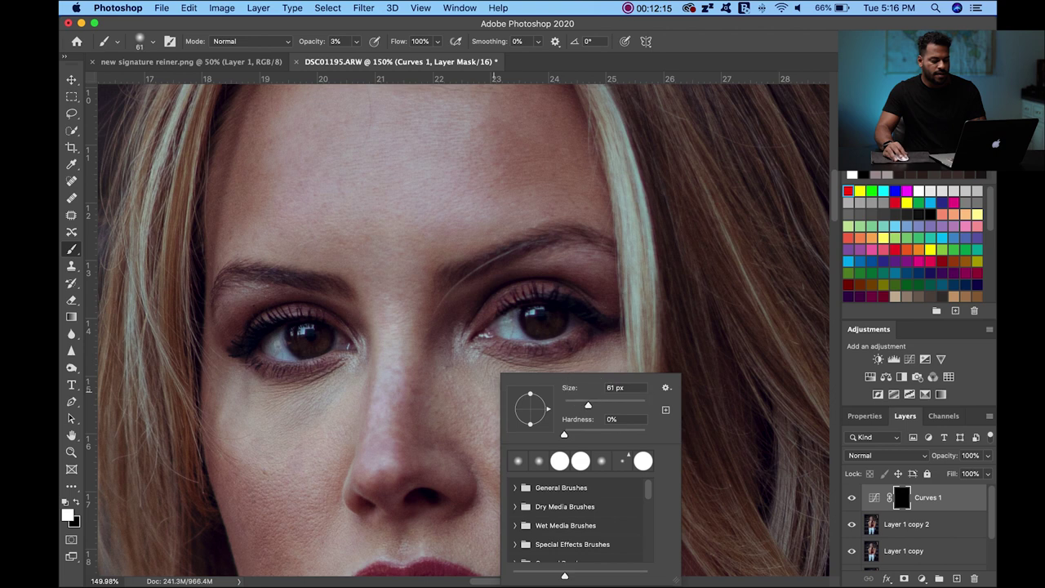
key("Return")
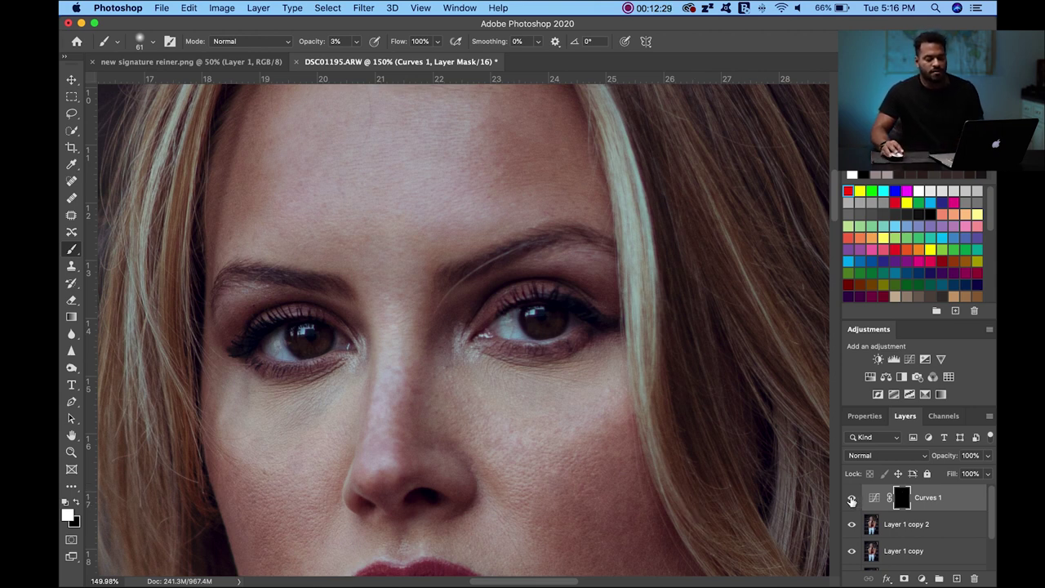
left_click(851, 500)
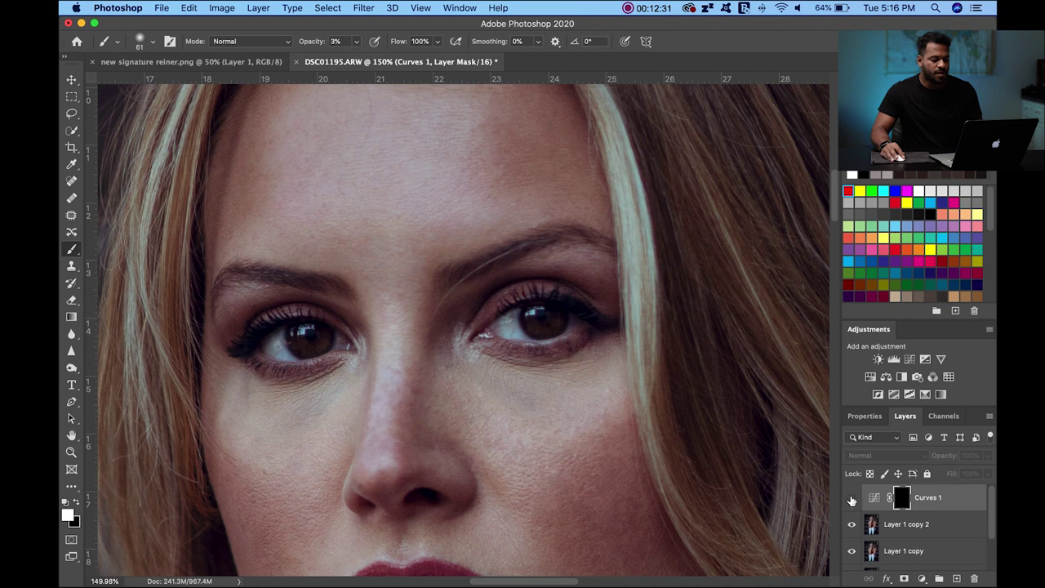
left_click(853, 500)
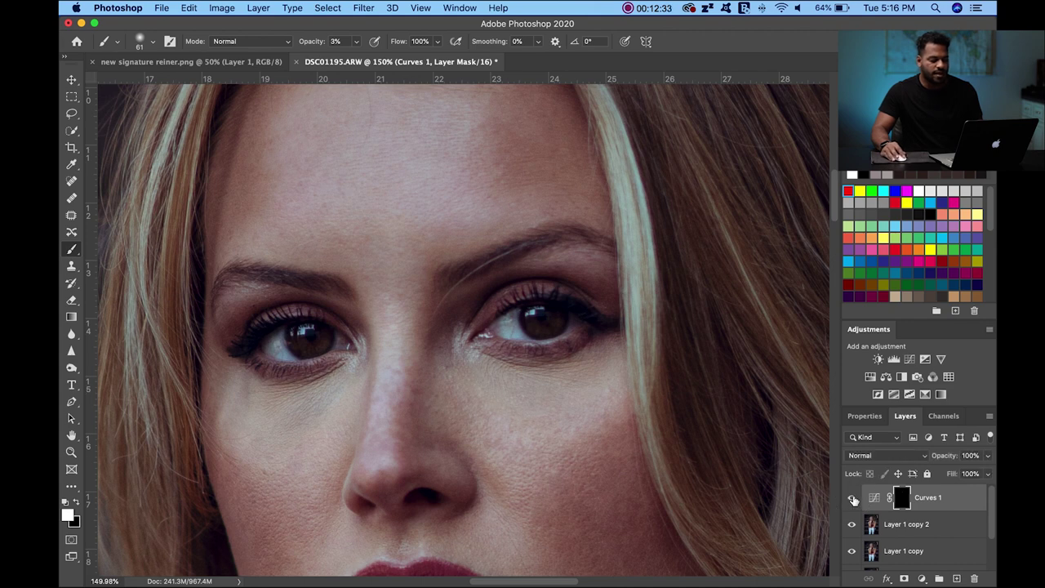
left_click(854, 500)
left_click(854, 500)
left_click(854, 500)
left_click(855, 500)
left_click(854, 500)
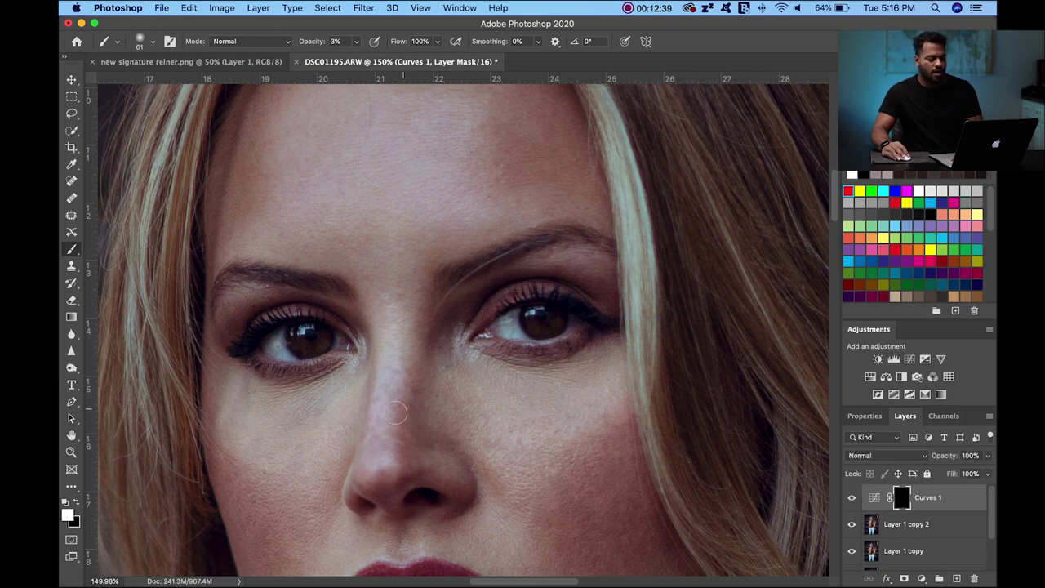
Step: Add a Curves 2 adjustment layer and open its target shadow colour picker
left_click(910, 361)
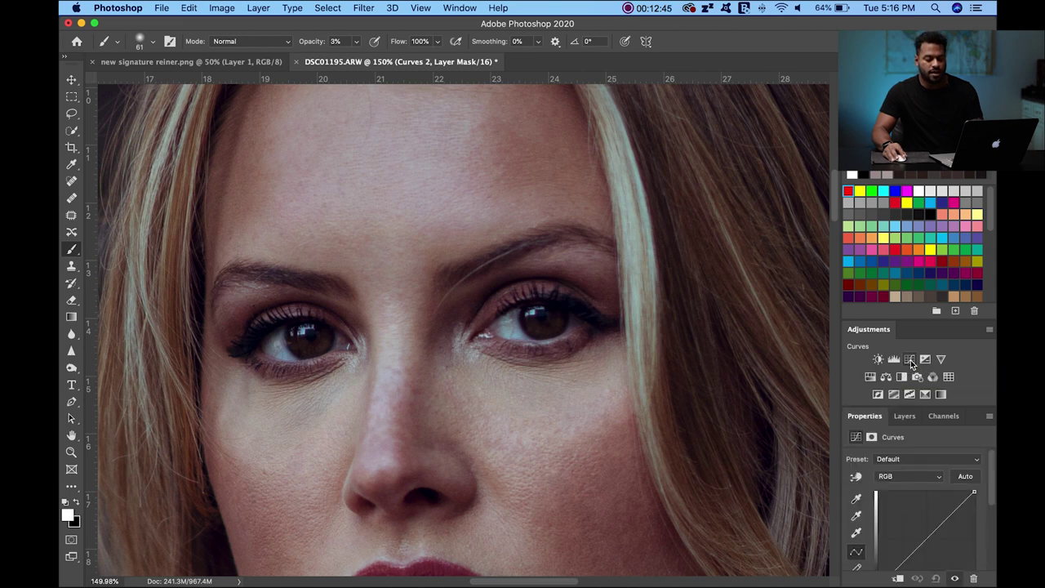
left_click(904, 417)
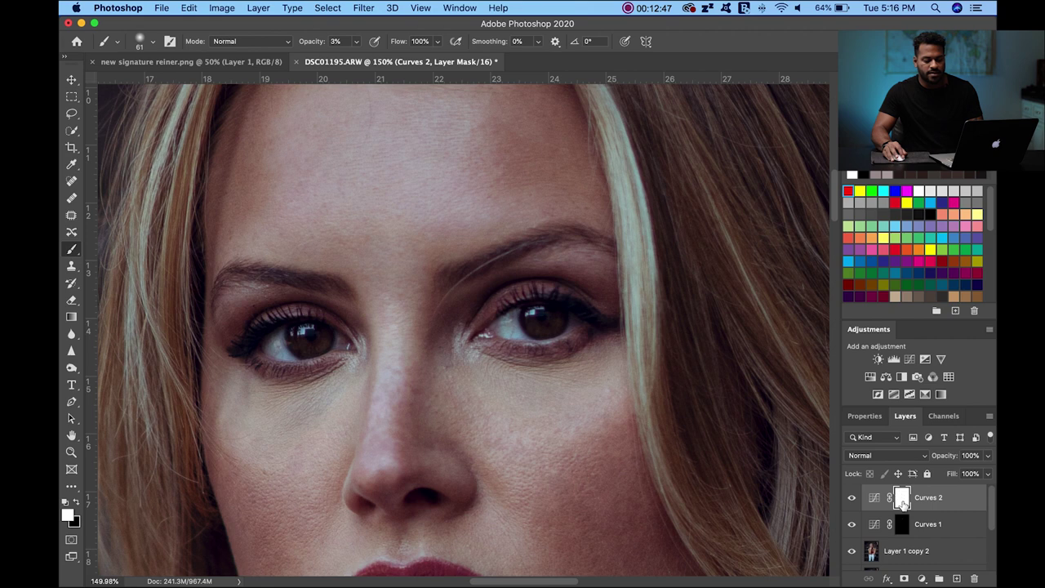
left_click(877, 498)
double_click(873, 503)
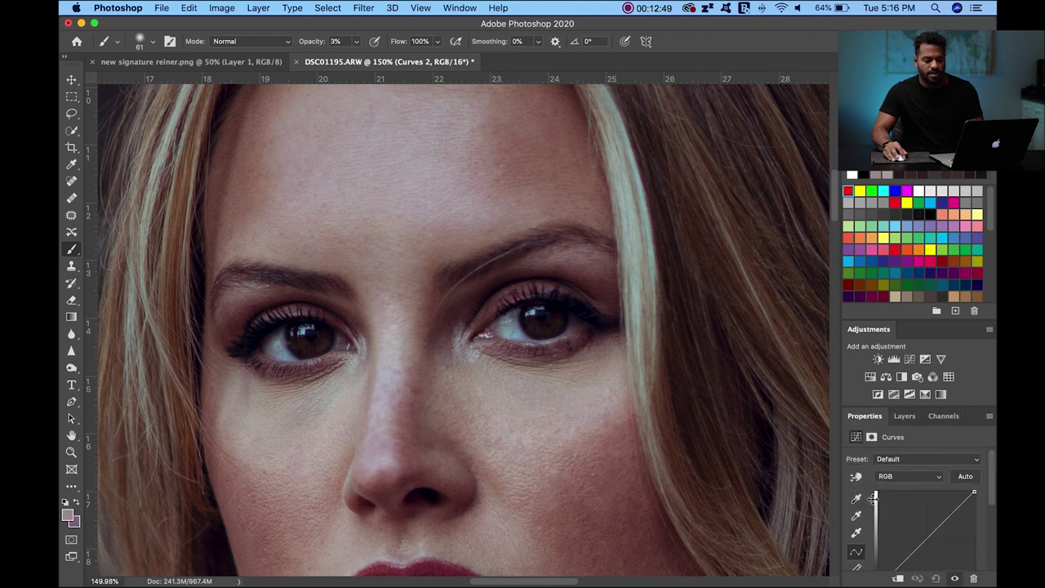
double_click(856, 498)
Step: Sample skin tone 8f7369 as the target and set the shadow point on the cheek
left_click_drag(308, 329, 979, 344)
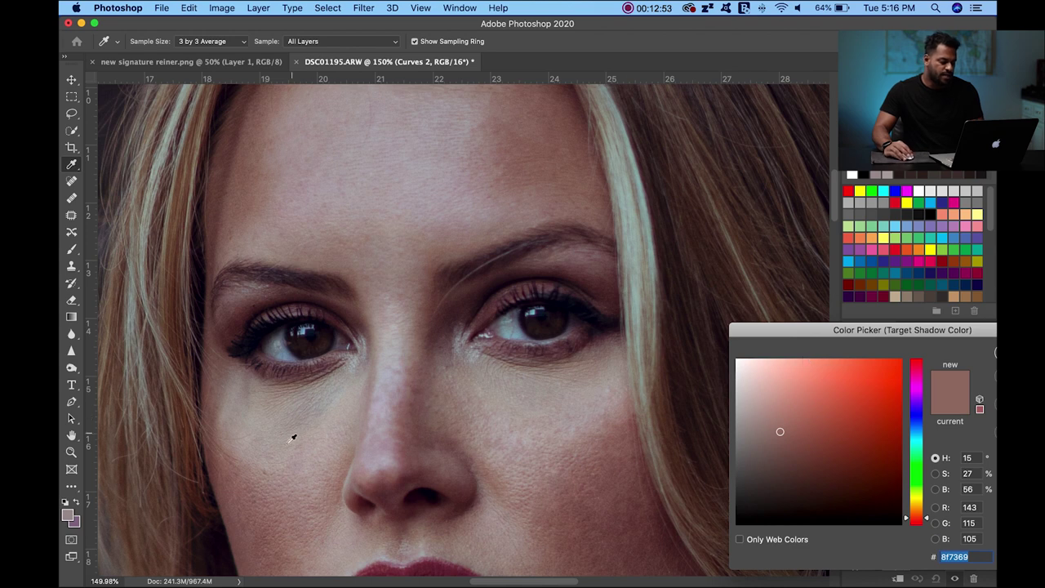
left_click(340, 413)
key("Return")
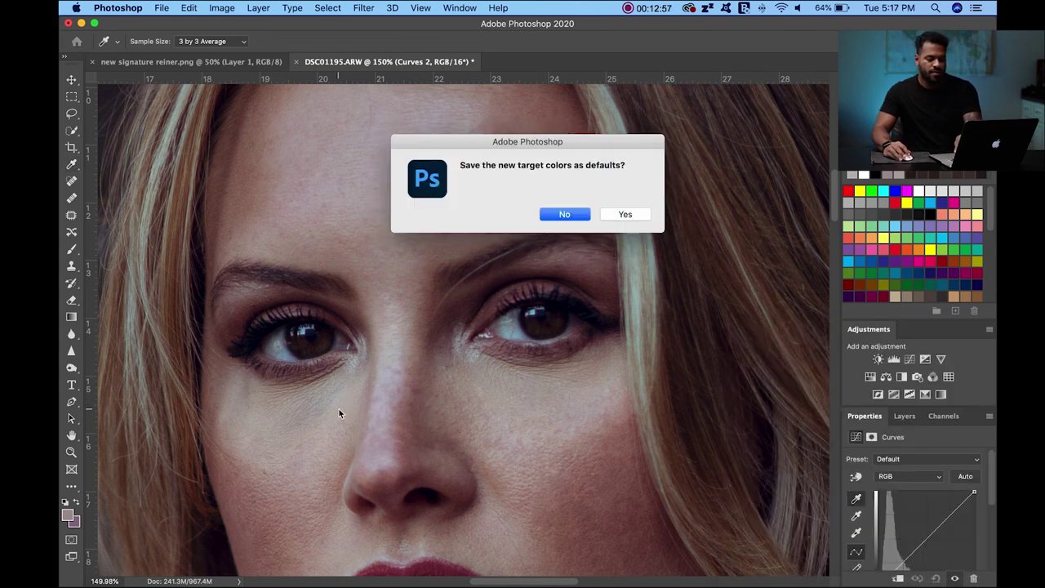
key("Return")
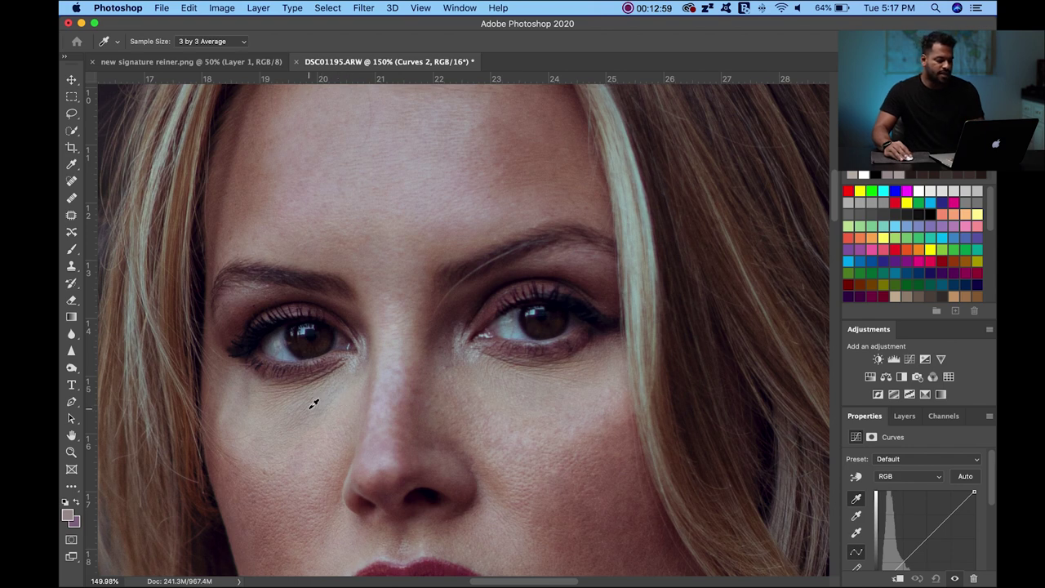
left_click(313, 404)
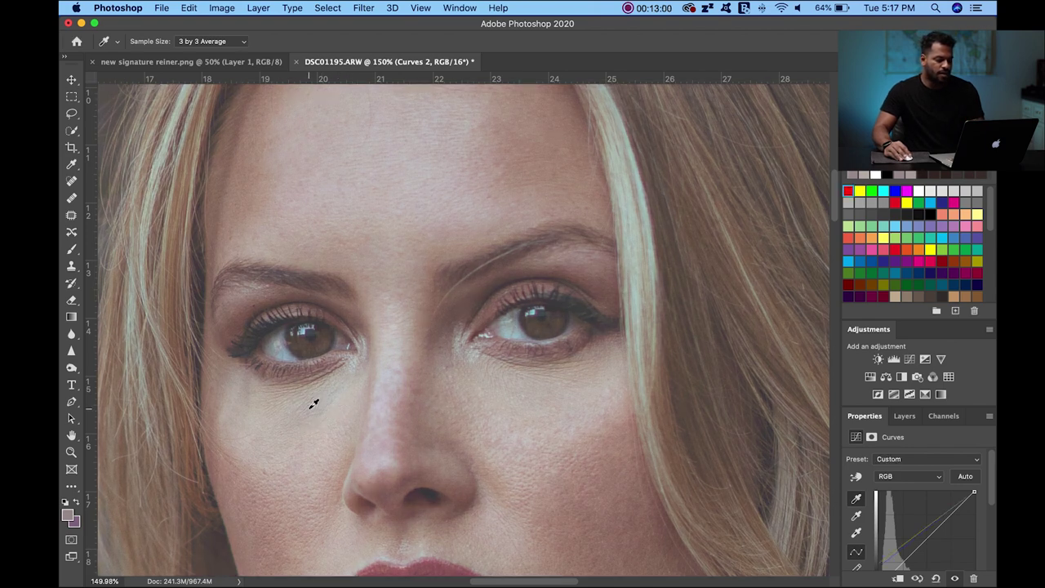
left_click(901, 420)
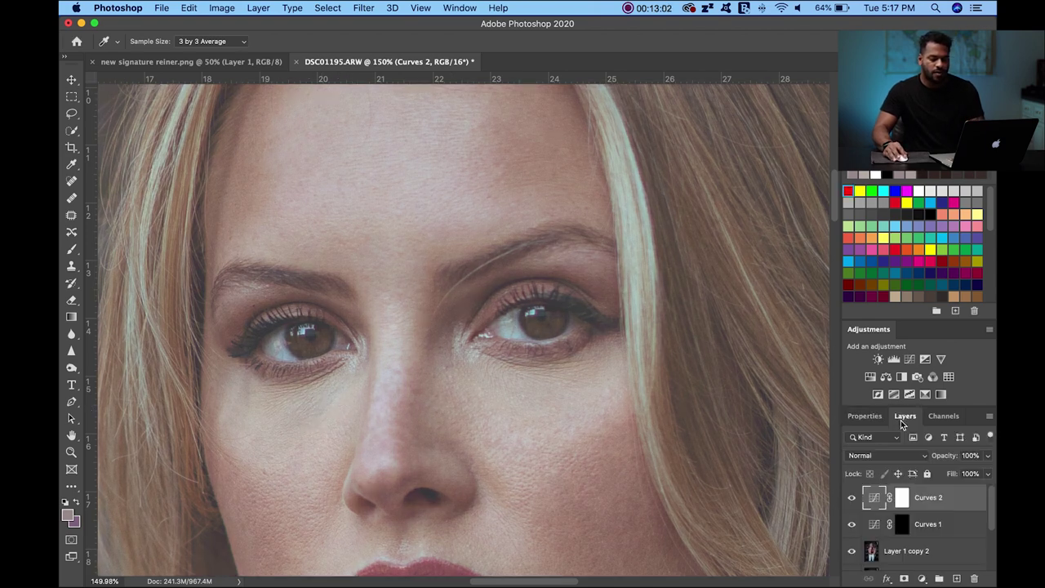
Step: Invert the Curves 2 mask to black and paint it back under the eye and lower cheek
left_click(902, 498)
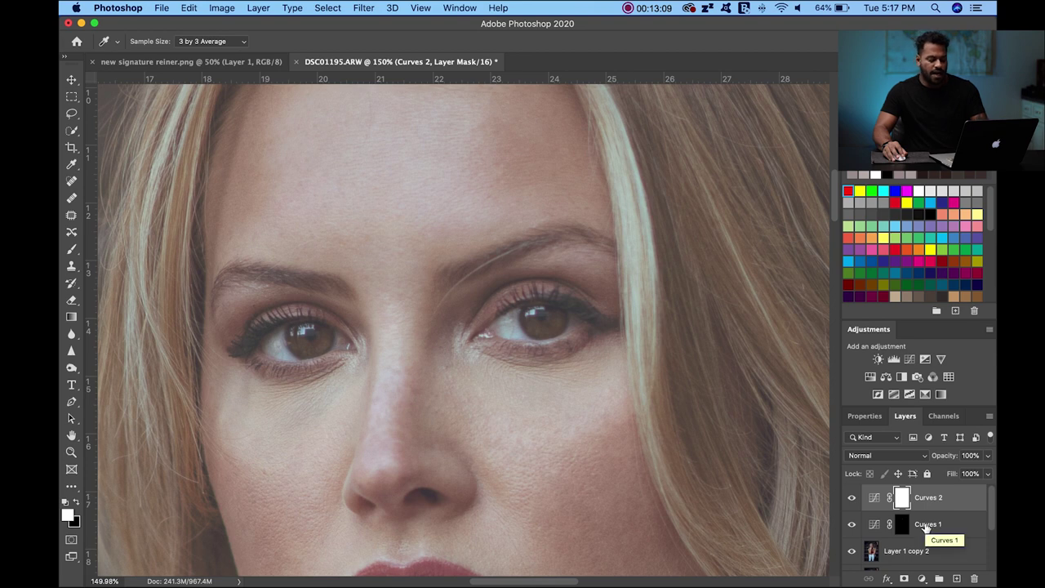
key("super+i")
key("z")
left_click_drag(312, 417, 357, 365)
key("b")
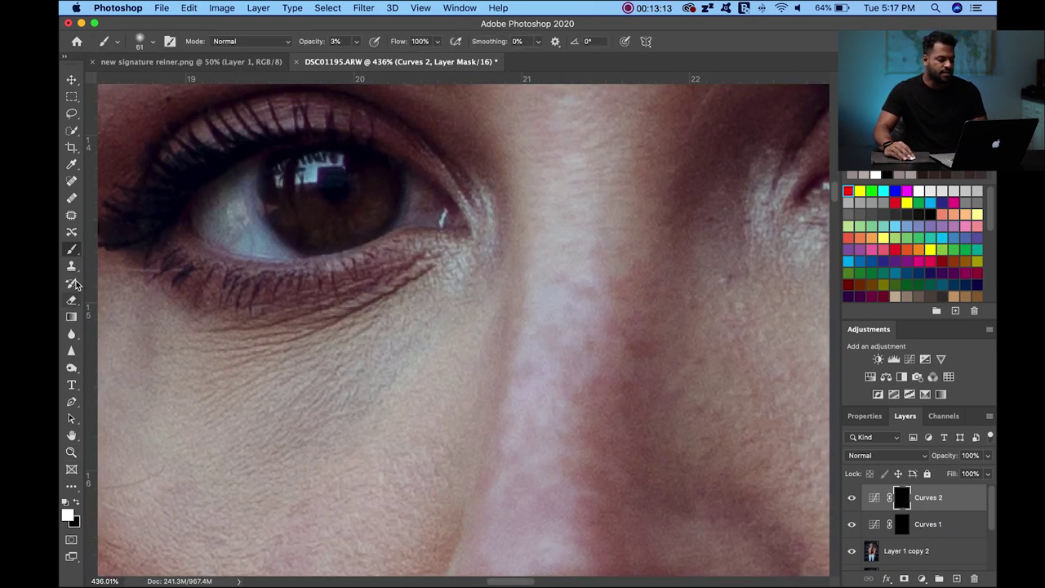
mouse_move(268, 430)
left_mouse_down()
mouse_move(303, 420)
mouse_move(385, 354)
mouse_move(341, 397)
mouse_move(511, 362)
left_mouse_up()
mouse_move(626, 278)
left_mouse_down()
mouse_move(546, 341)
mouse_move(495, 360)
mouse_move(477, 386)
mouse_move(418, 400)
left_mouse_up()
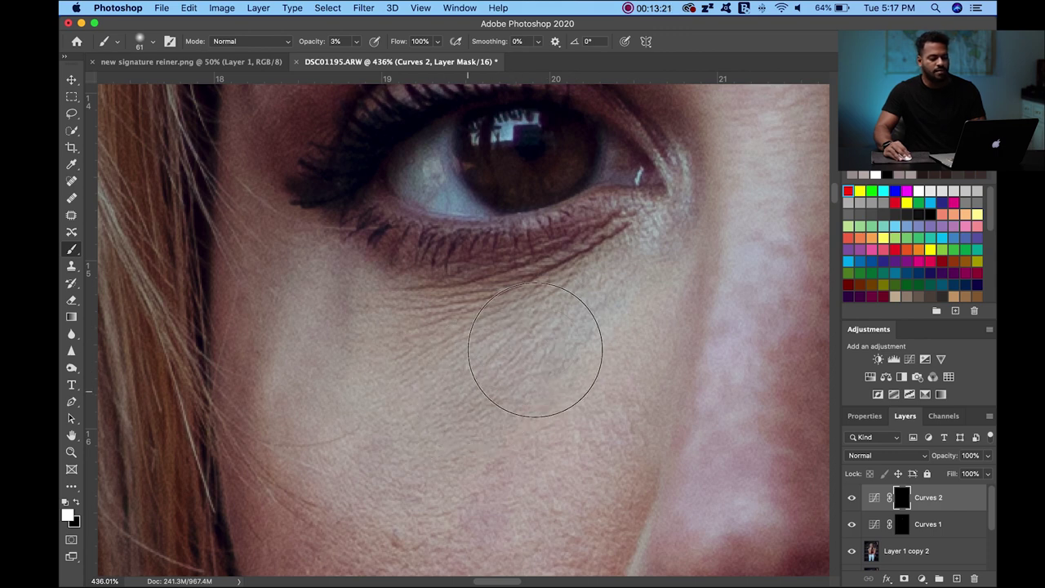
Step: Zoom the face to about 134% and shrink the brush to 45 px
key("z")
left_click(498, 357, "alt")
left_click_drag(498, 357, 576, 327)
key("b")
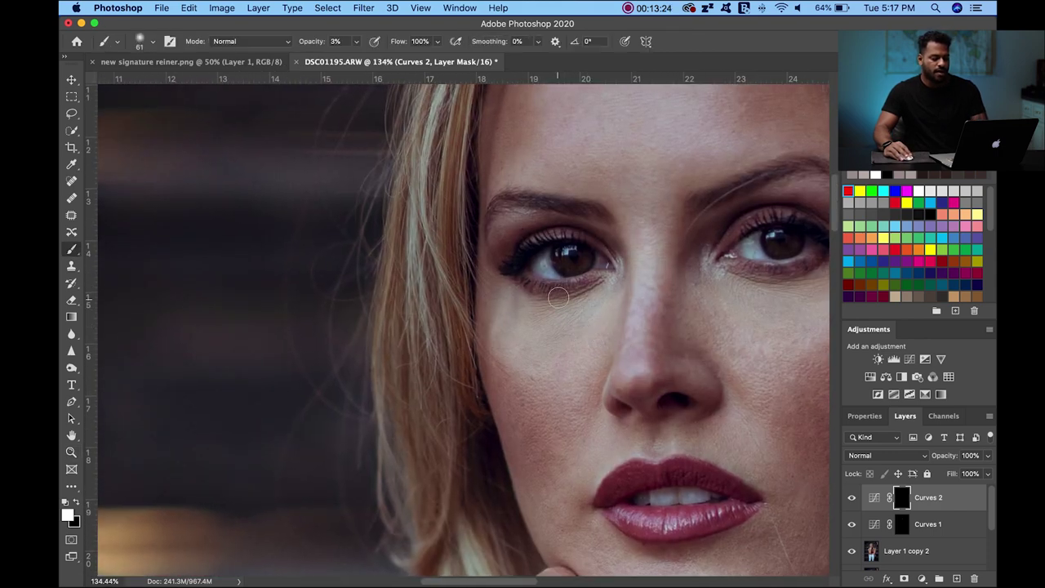
right_click(535, 348)
mouse_move(609, 370)
left_mouse_down()
mouse_move(594, 372)
mouse_move(604, 352)
left_mouse_up()
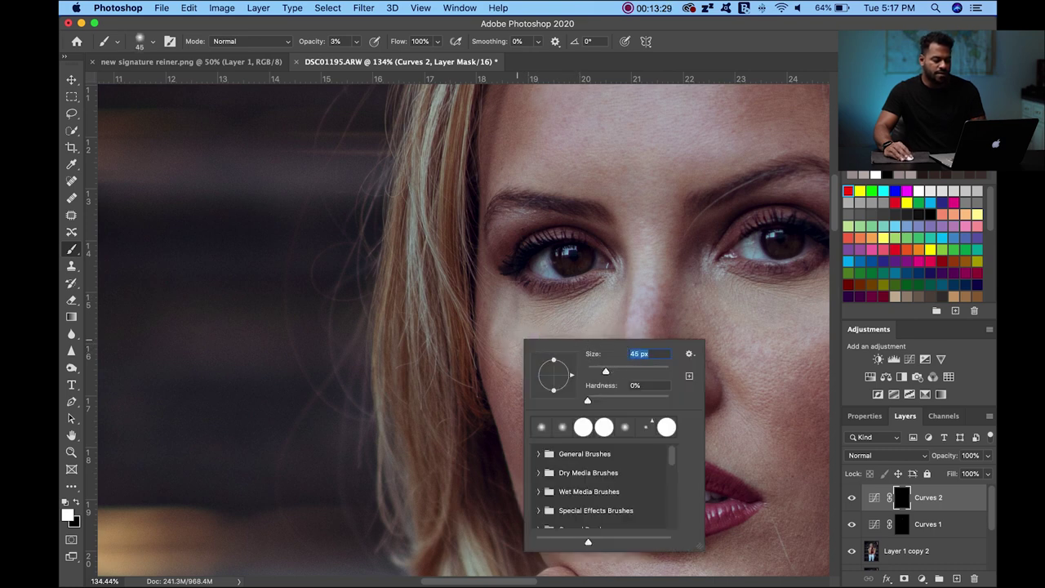
key("Return")
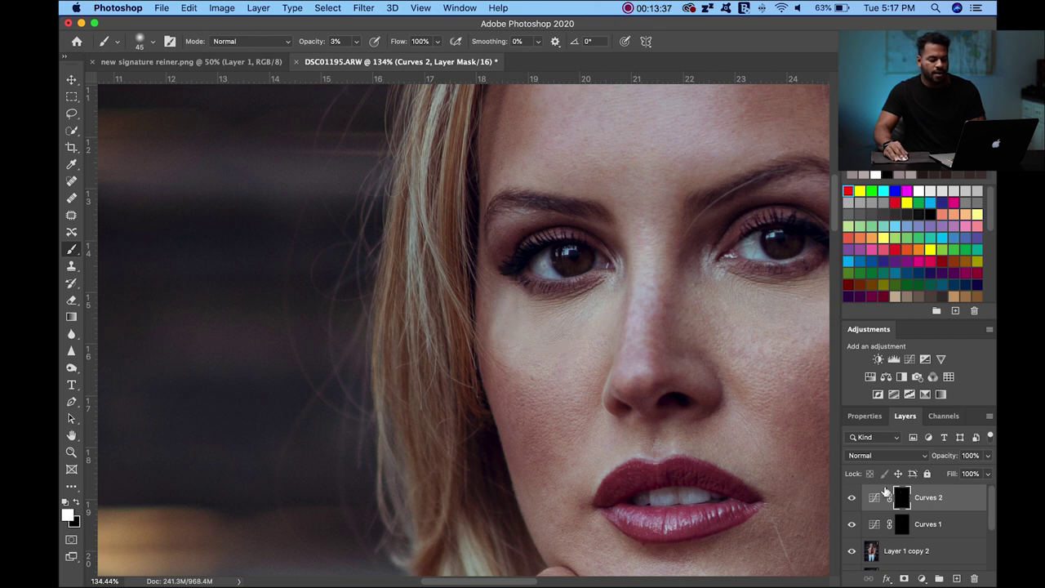
Step: Compare Curves 2 on and off, then set its opacity to 76%
left_click(852, 500)
left_click(853, 500)
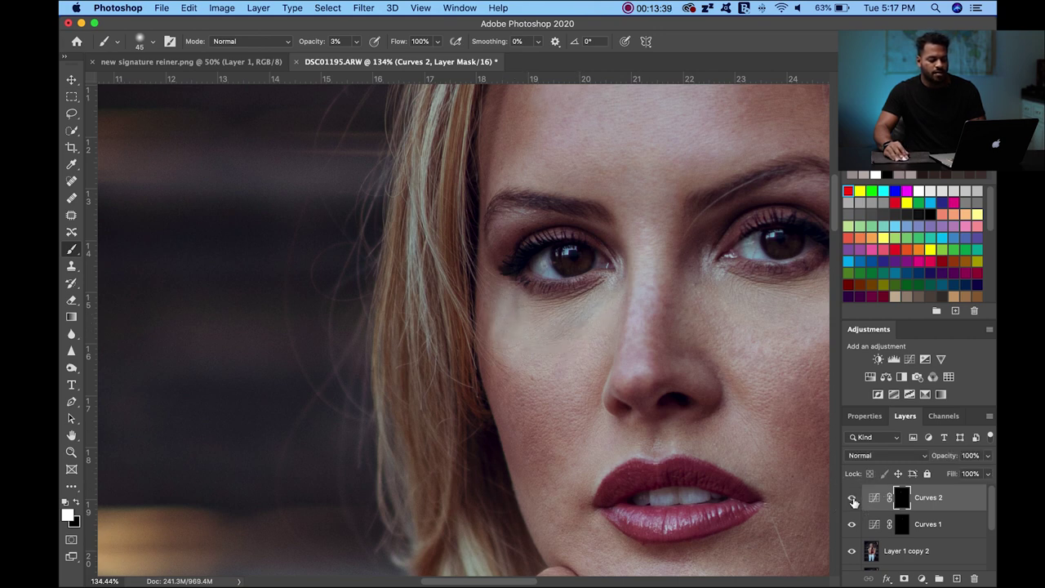
left_click(853, 500)
left_click(853, 500)
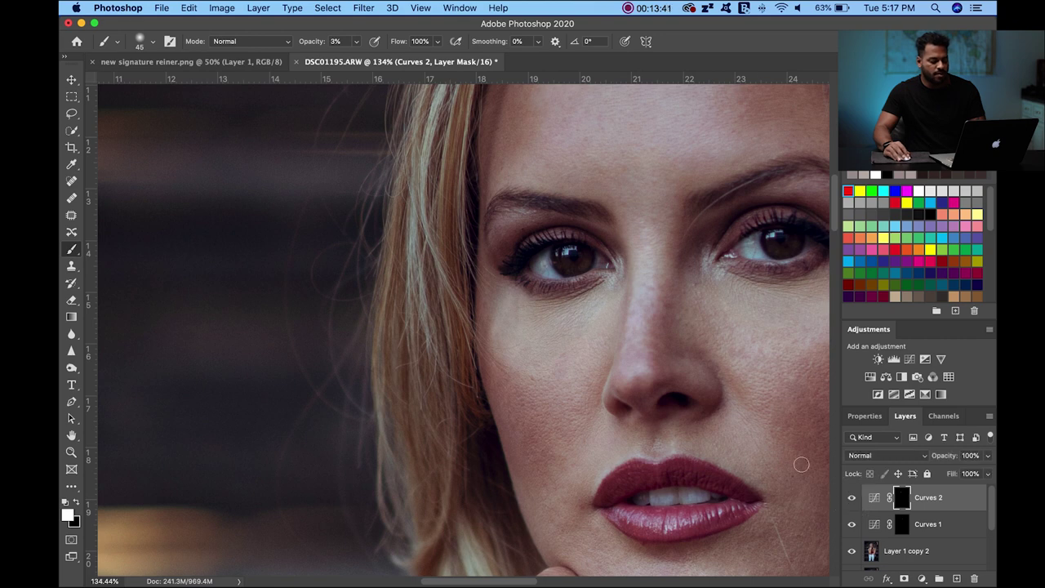
left_click(988, 459)
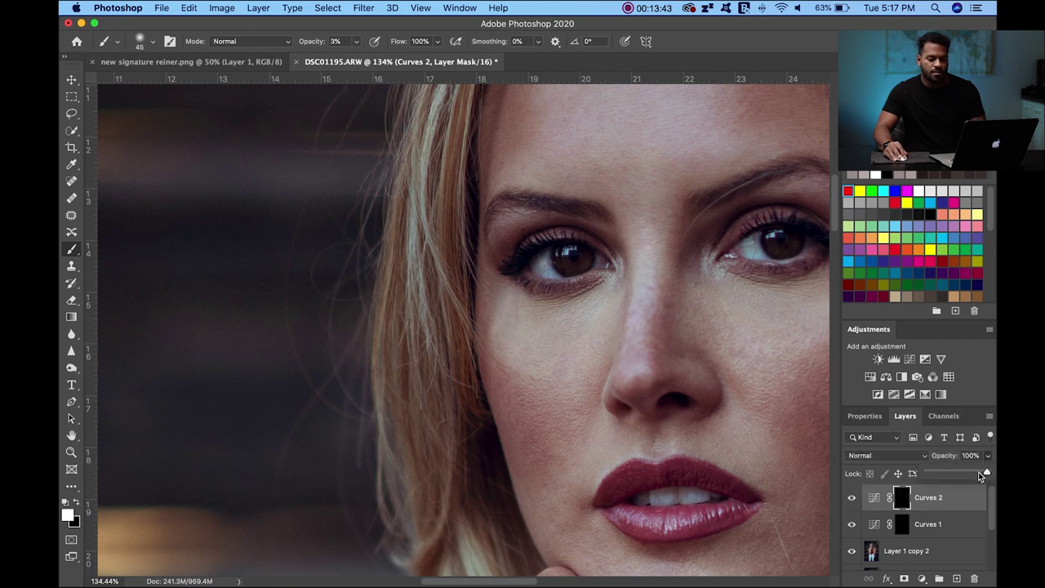
left_click_drag(980, 477, 964, 479)
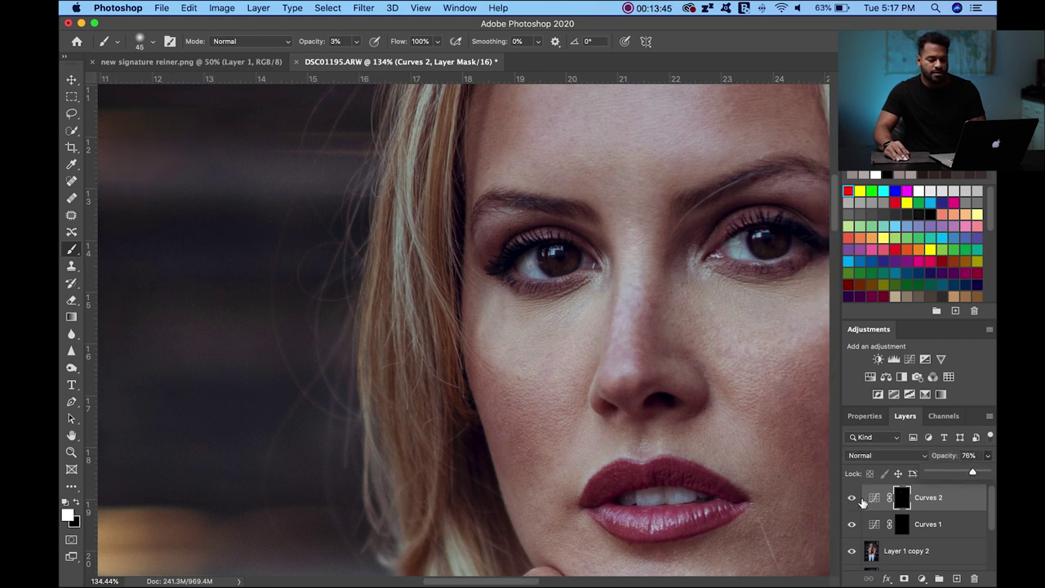